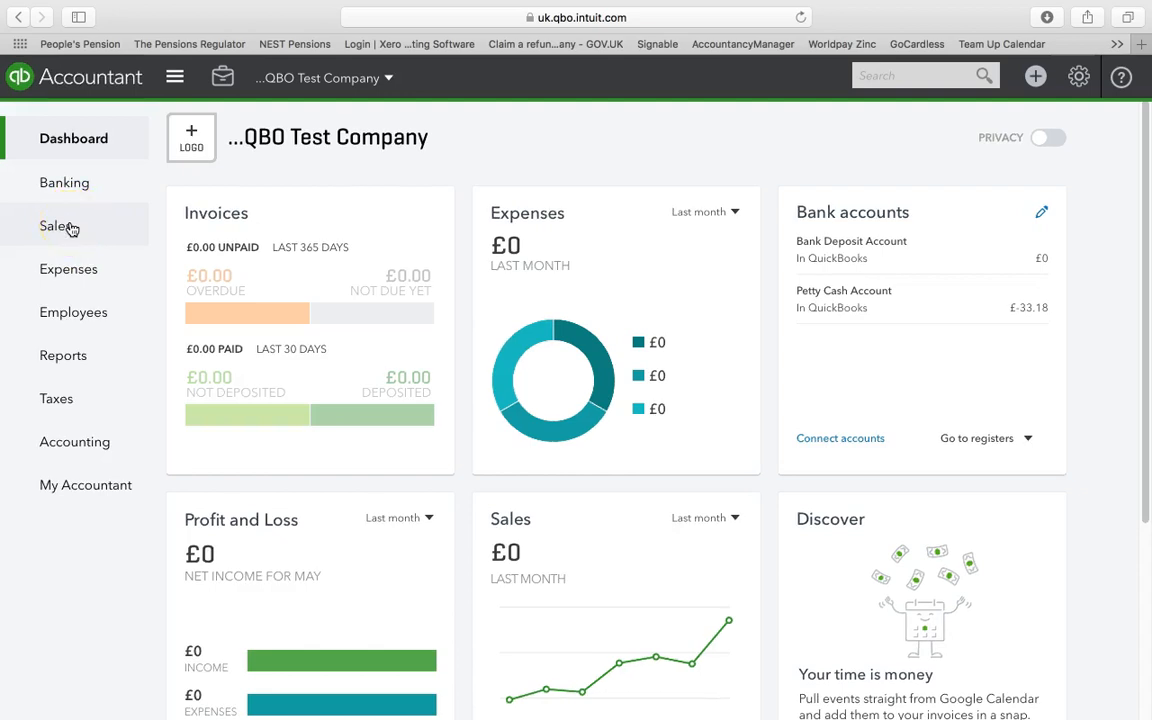
Start a new customer record in Sales and enter the customer's first and last name
{"action": "left_click", "coordinate": [70, 228]}
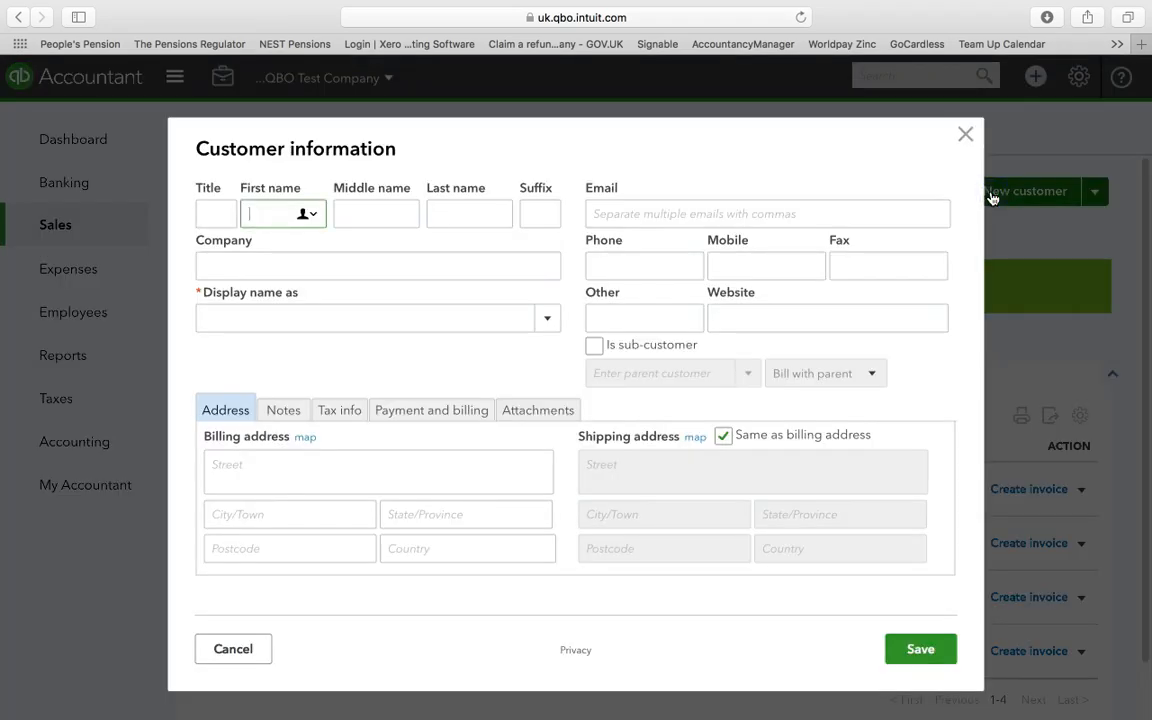
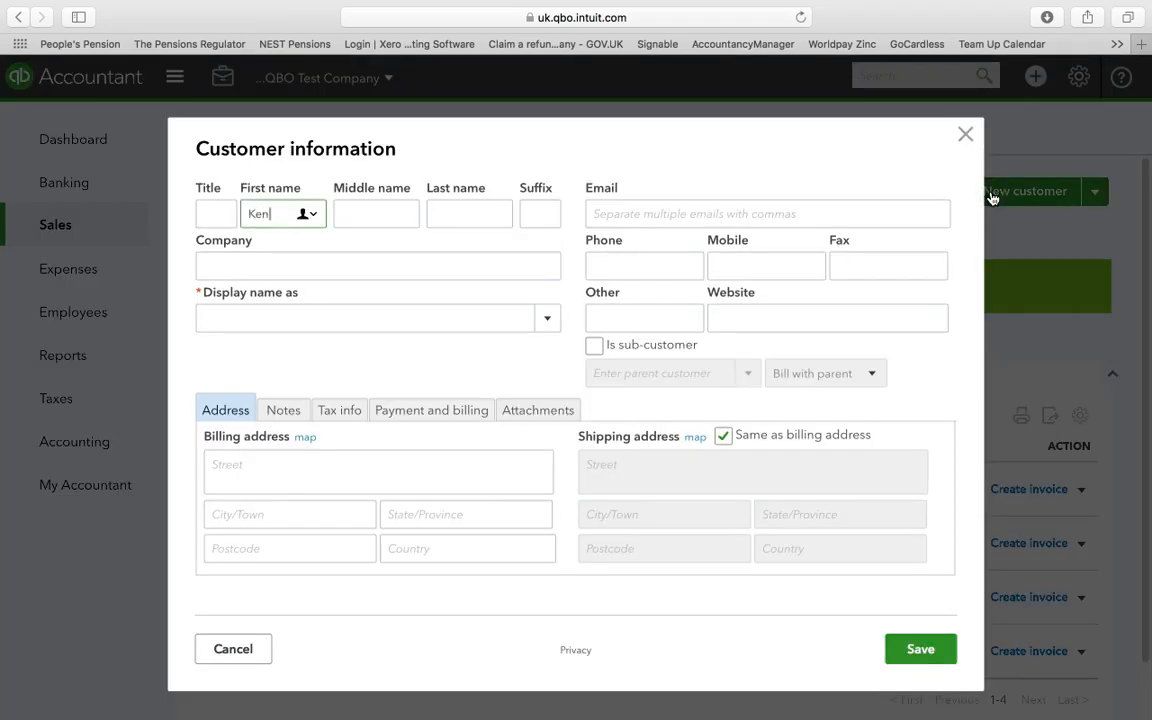
{"action": "left_click", "coordinate": [478, 214]}
Enter Brown Building Supplies as the customer's company and choose the company name as the display name
{"action": "left_click", "coordinate": [406, 266]}
{"action": "type", "text": "Brown Buildiong"}
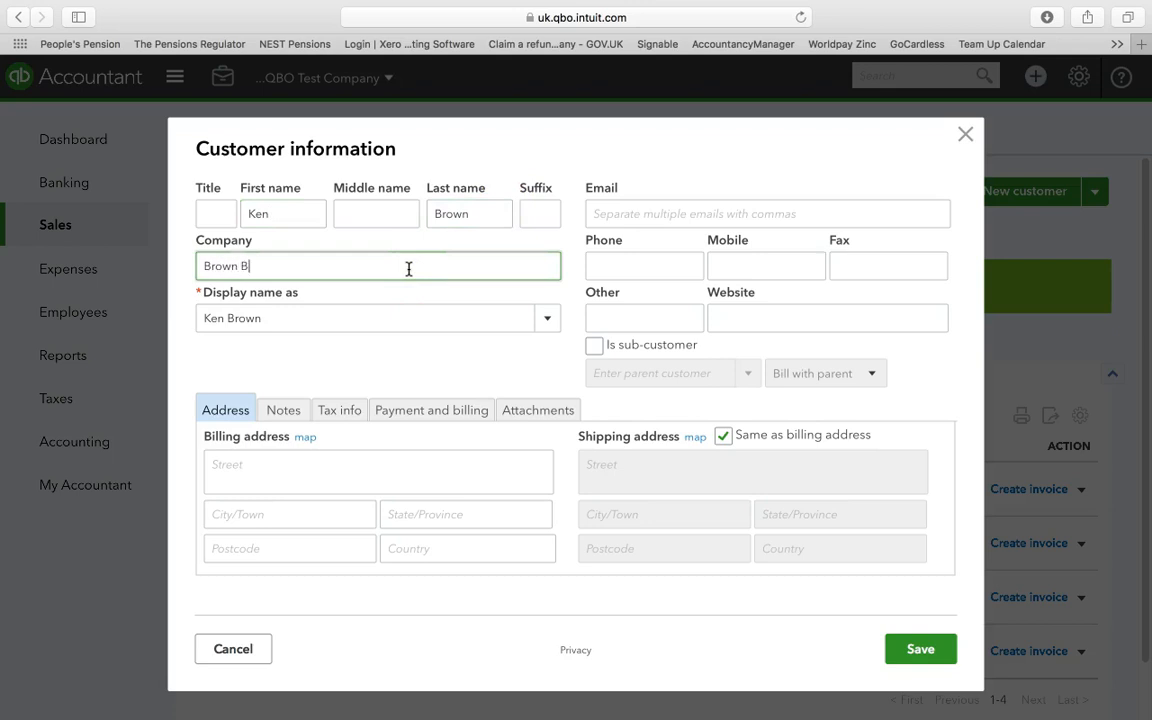
{"action": "key", "text": "BackSpace"}
{"action": "key", "text": "BackSpace"}
{"action": "key", "text": "BackSpace"}
{"action": "key", "text": "BackSpace"}
{"action": "key", "text": "BackSpace"}
{"action": "type", "text": "ing Supplies"}
{"action": "left_click", "coordinate": [543, 320]}
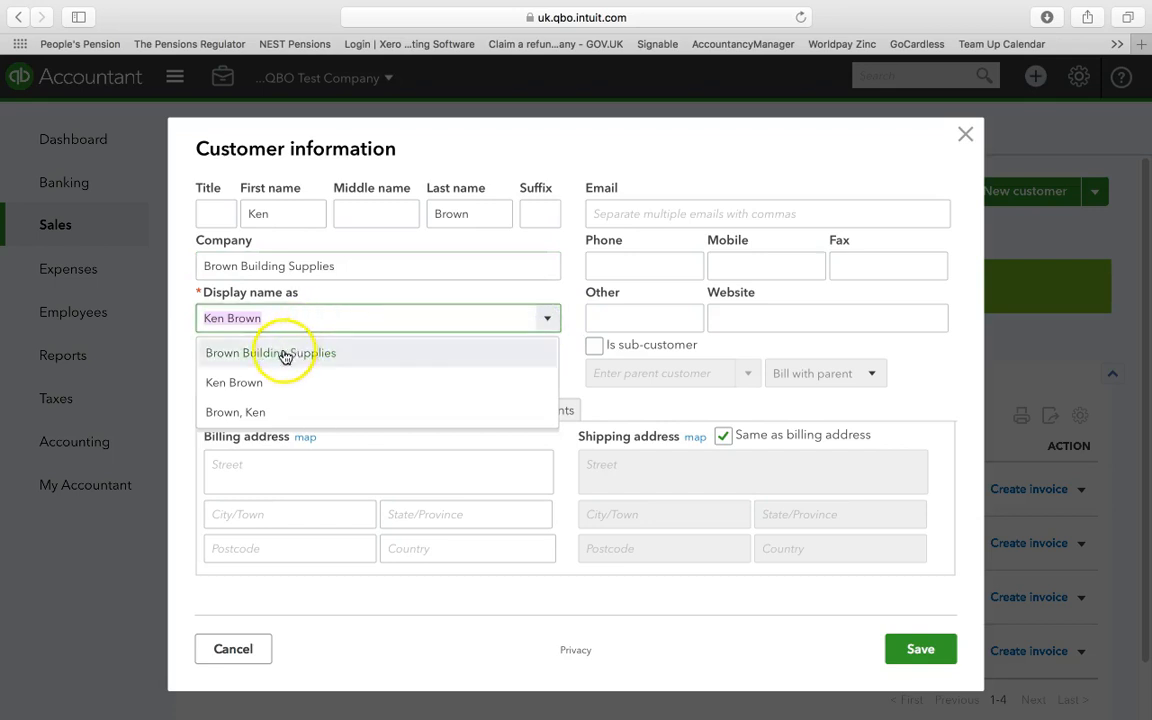
{"action": "left_click", "coordinate": [278, 355]}
Fill in the customer's billing address with street, city and postcode
{"action": "left_click", "coordinate": [284, 461]}
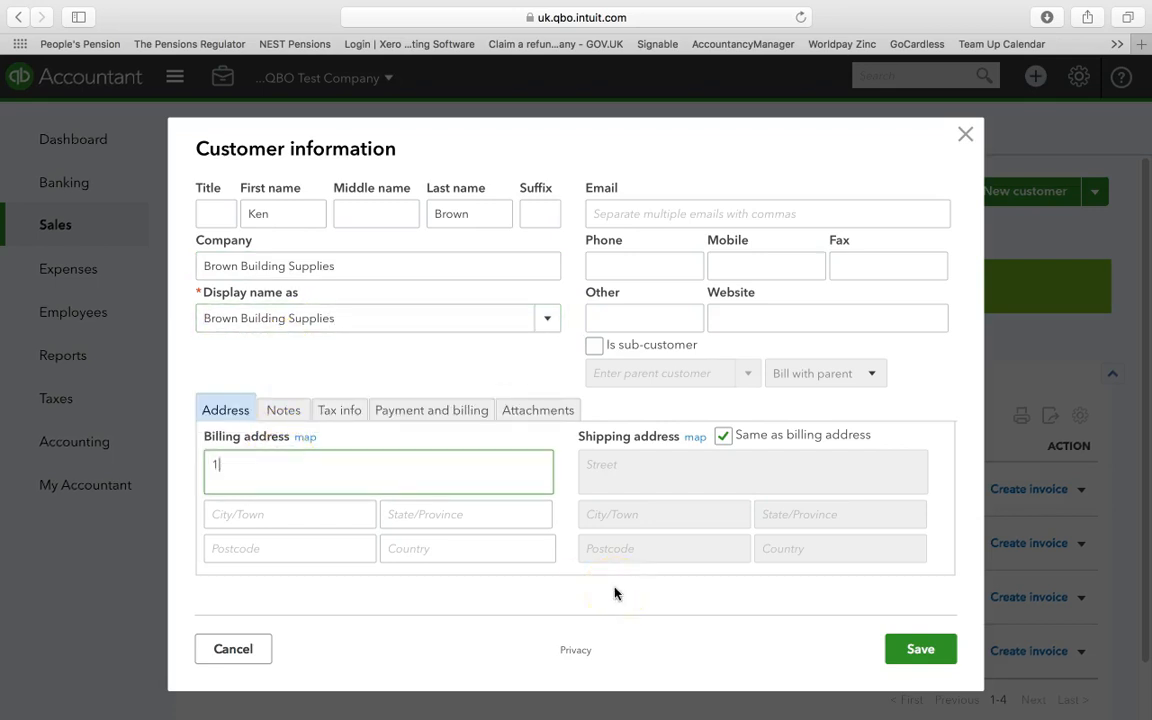
{"action": "left_click", "coordinate": [339, 519]}
{"action": "type", "text": "London"}
{"action": "left_click", "coordinate": [329, 546]}
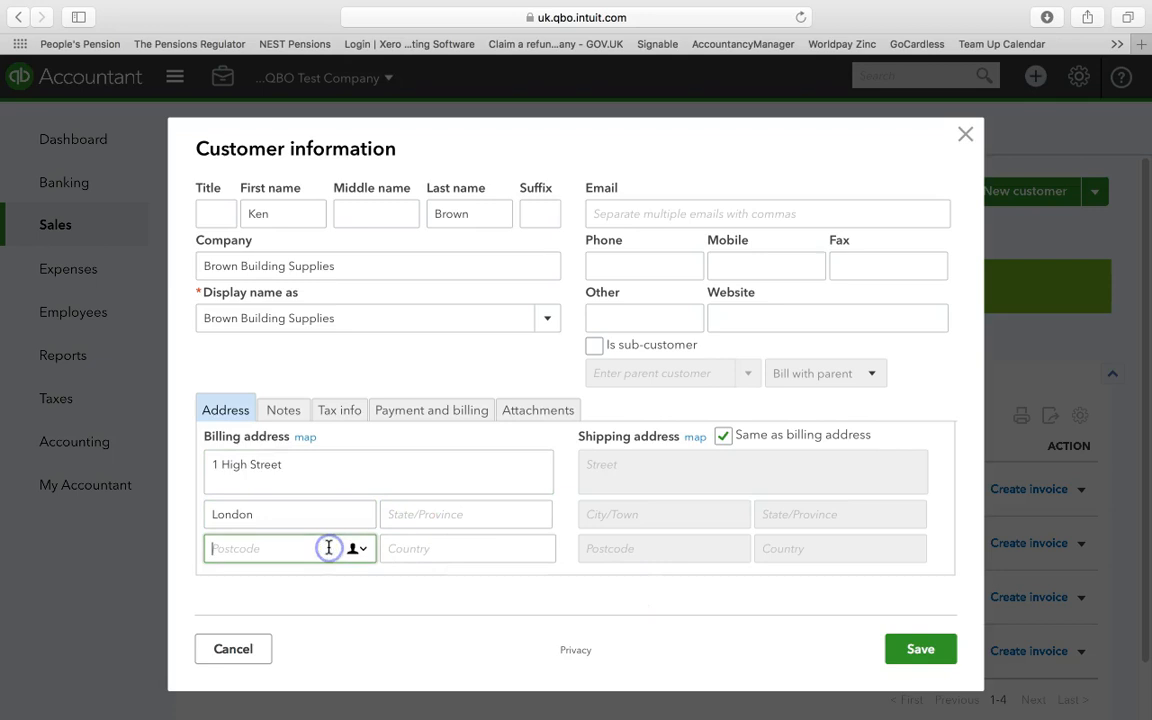
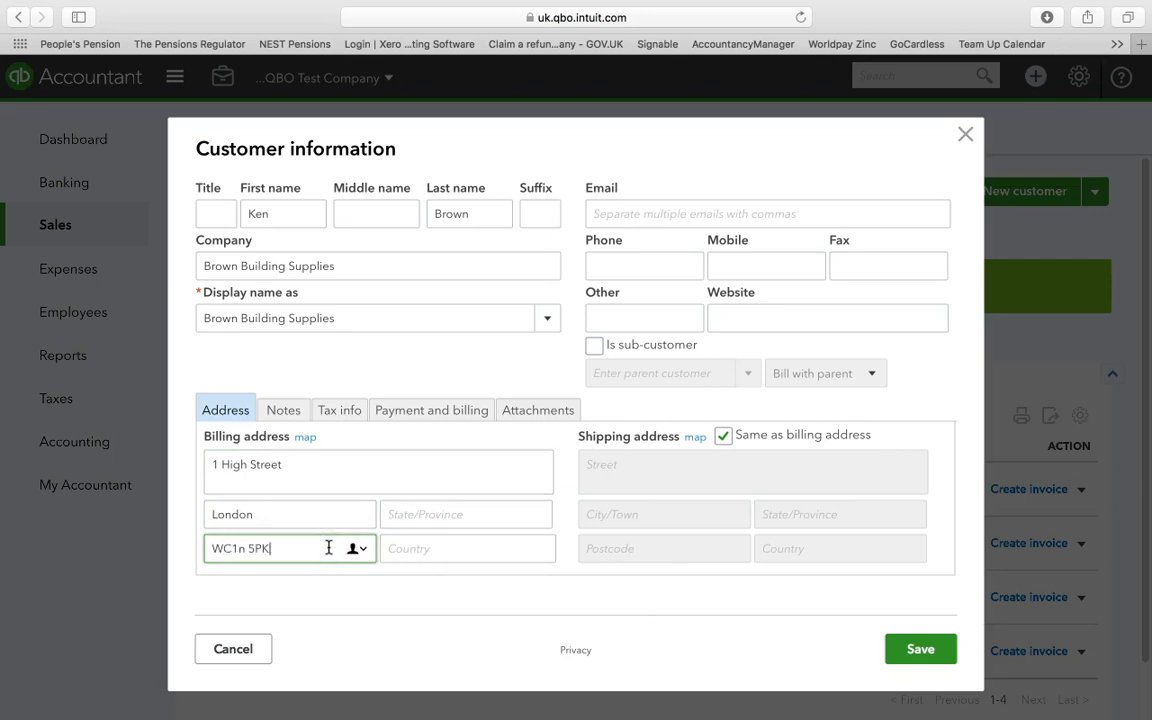
{"action": "key", "text": "Left"}
{"action": "key", "text": "Left"}
{"action": "key", "text": "Left"}
Fill in the customer's e-mail address and save the new customer
{"action": "left_click", "coordinate": [726, 213]}
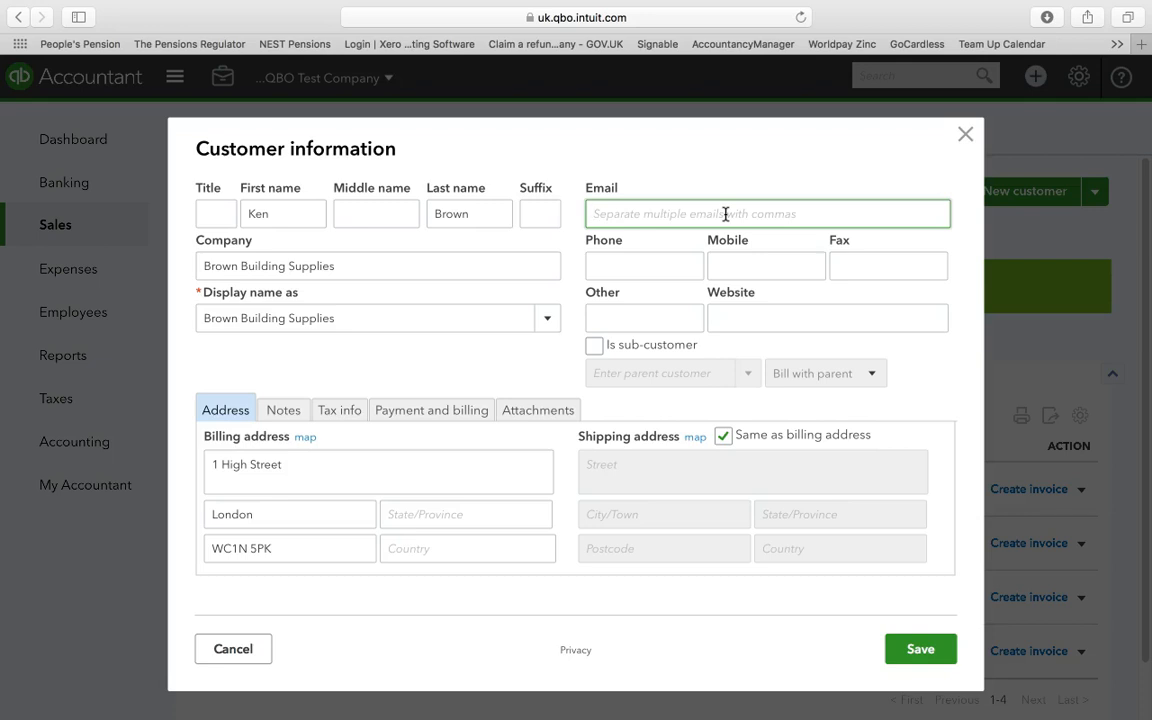
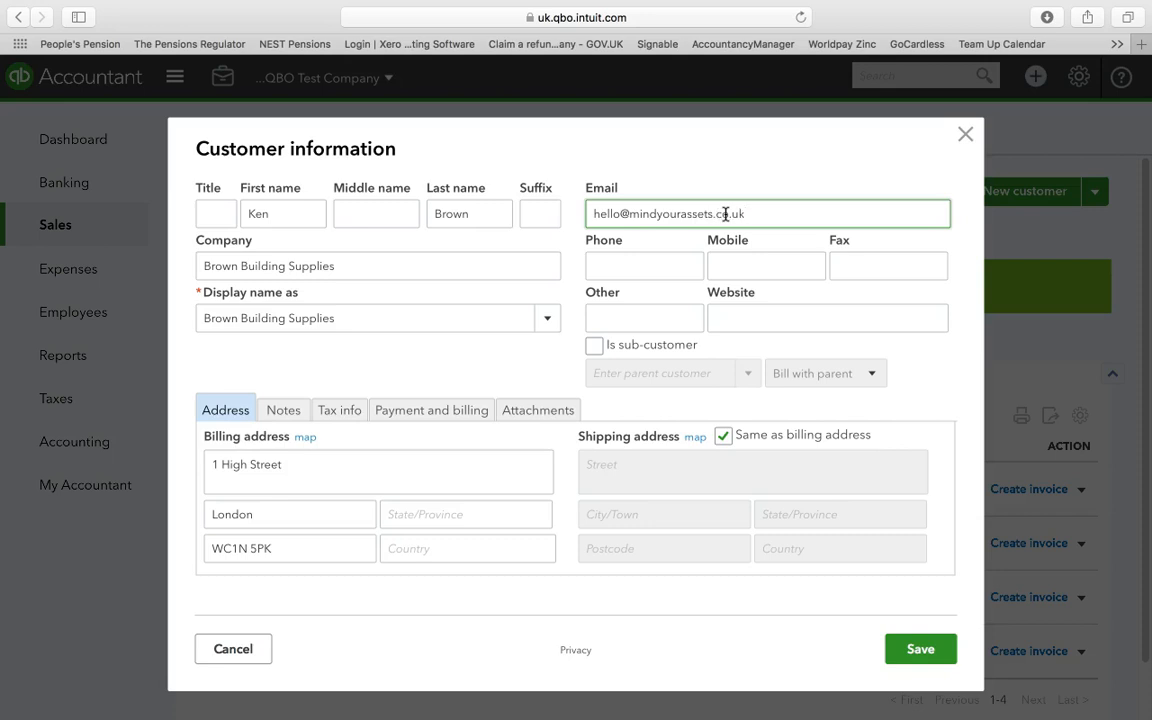
{"action": "left_click", "coordinate": [924, 655]}
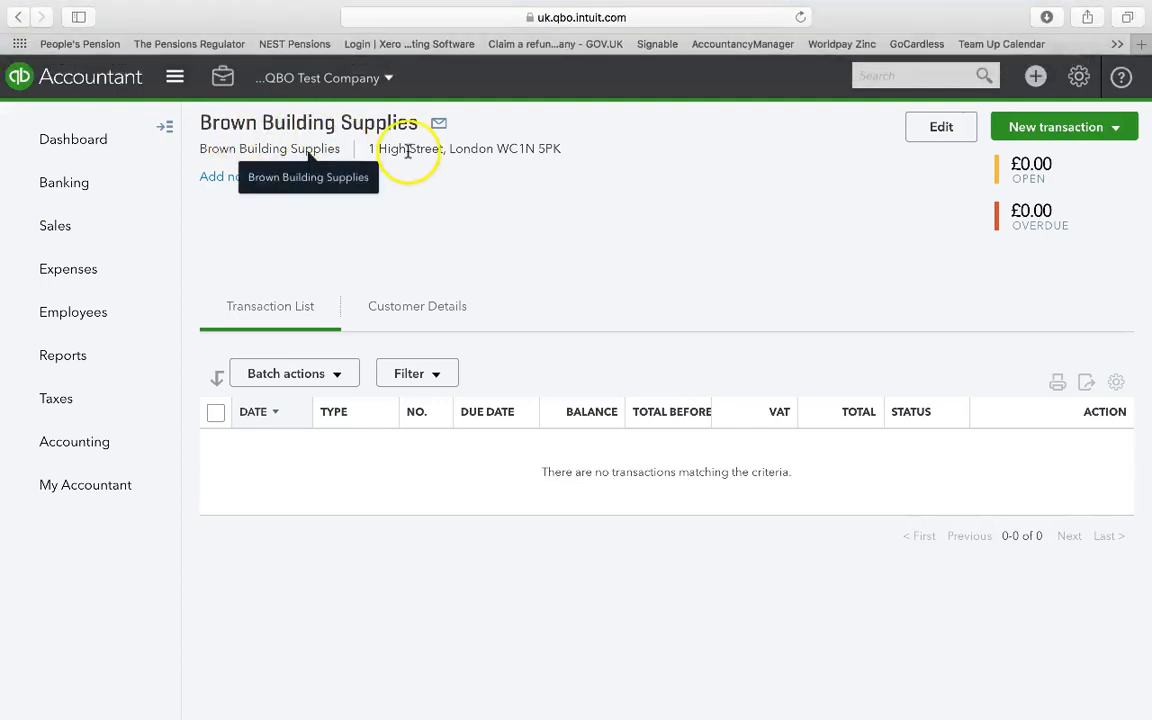
Start an invoice for Brown Building Supplies from the customer list and view the available payment terms
{"action": "left_click", "coordinate": [68, 233]}
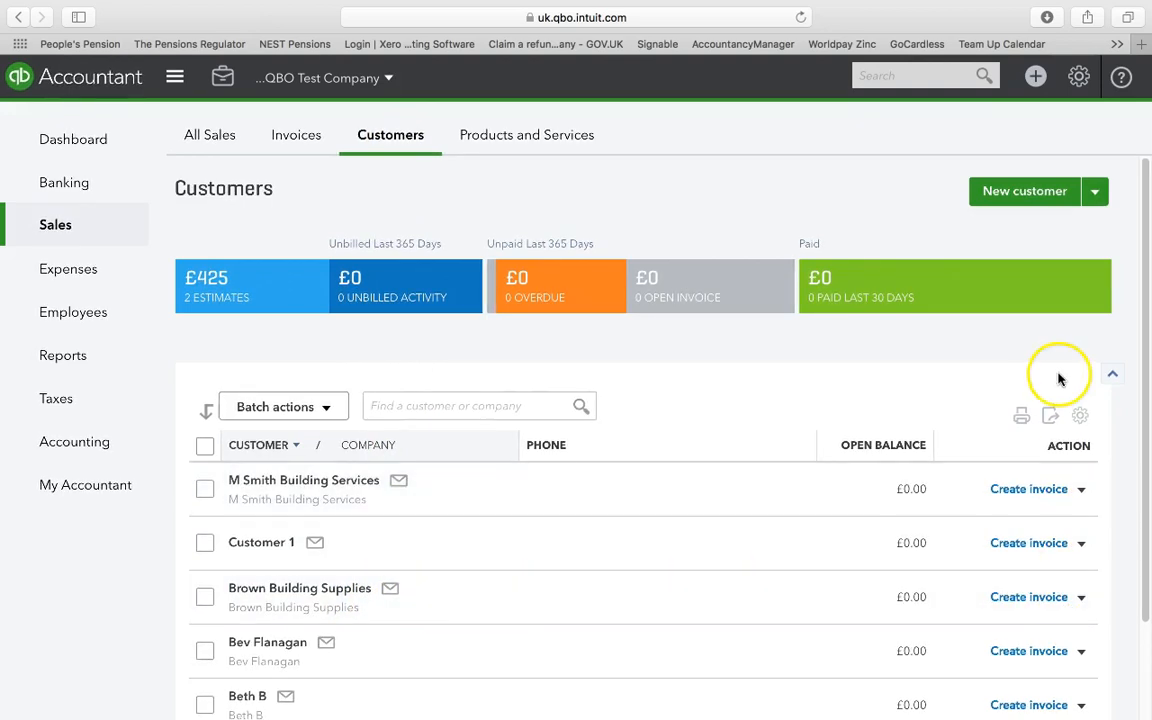
{"action": "left_click", "coordinate": [1032, 85]}
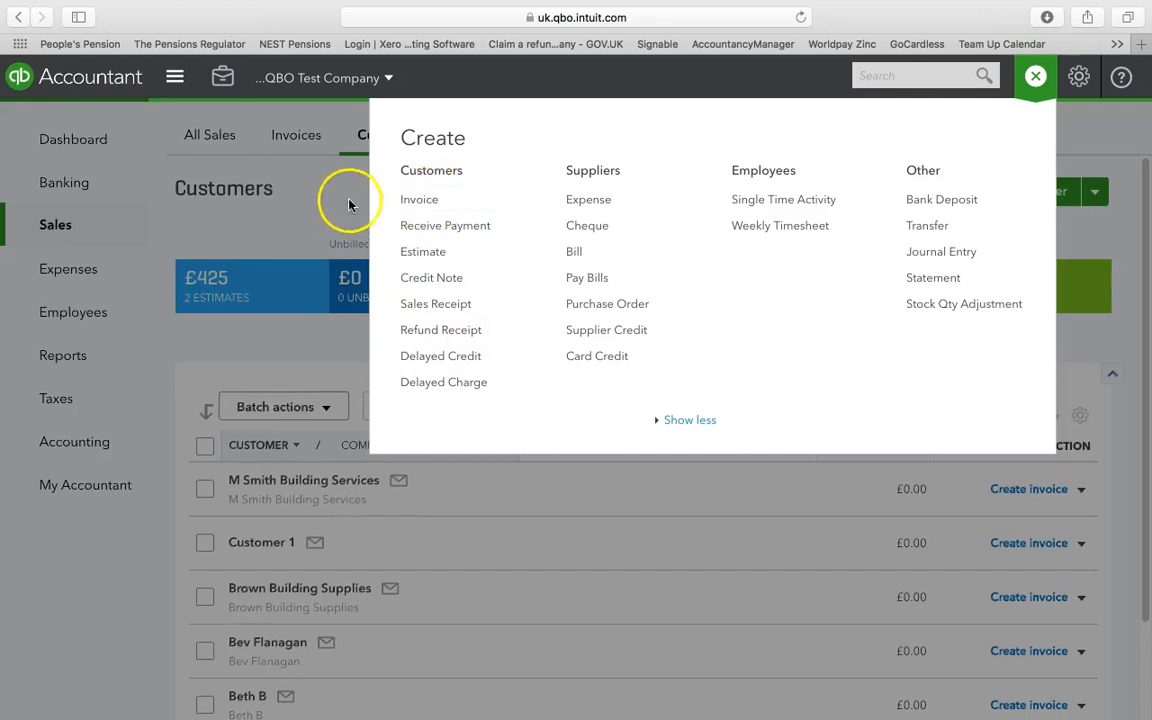
{"action": "left_click", "coordinate": [334, 200]}
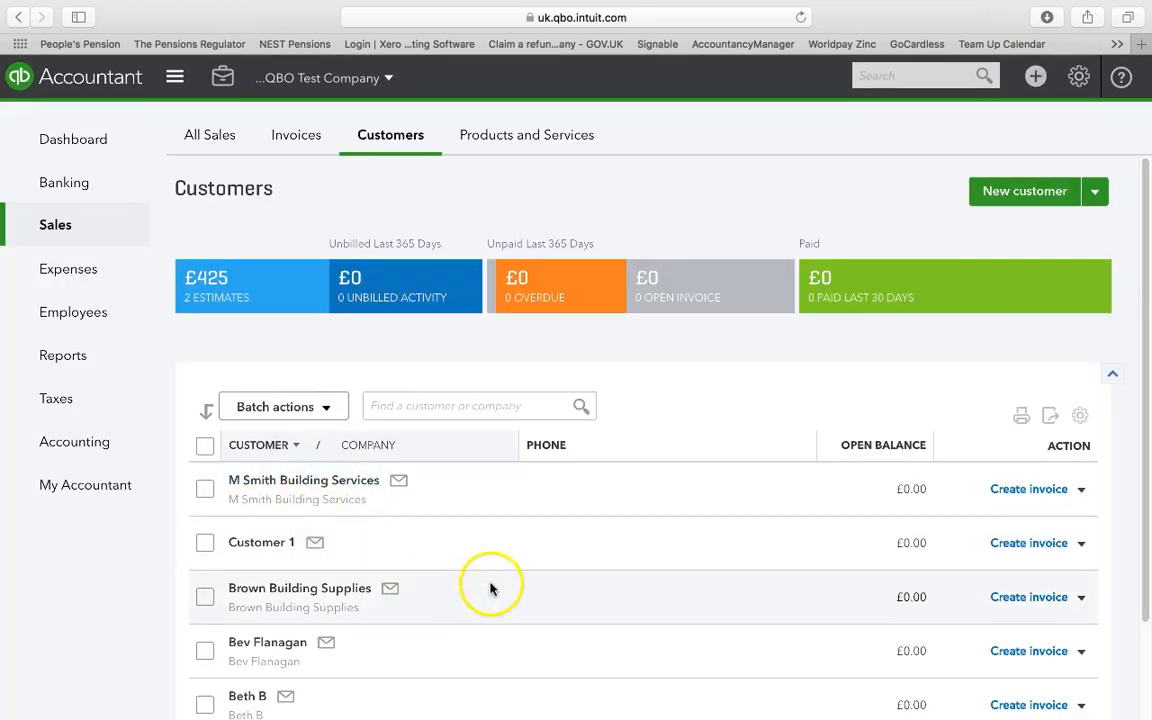
{"action": "left_click", "coordinate": [1035, 598]}
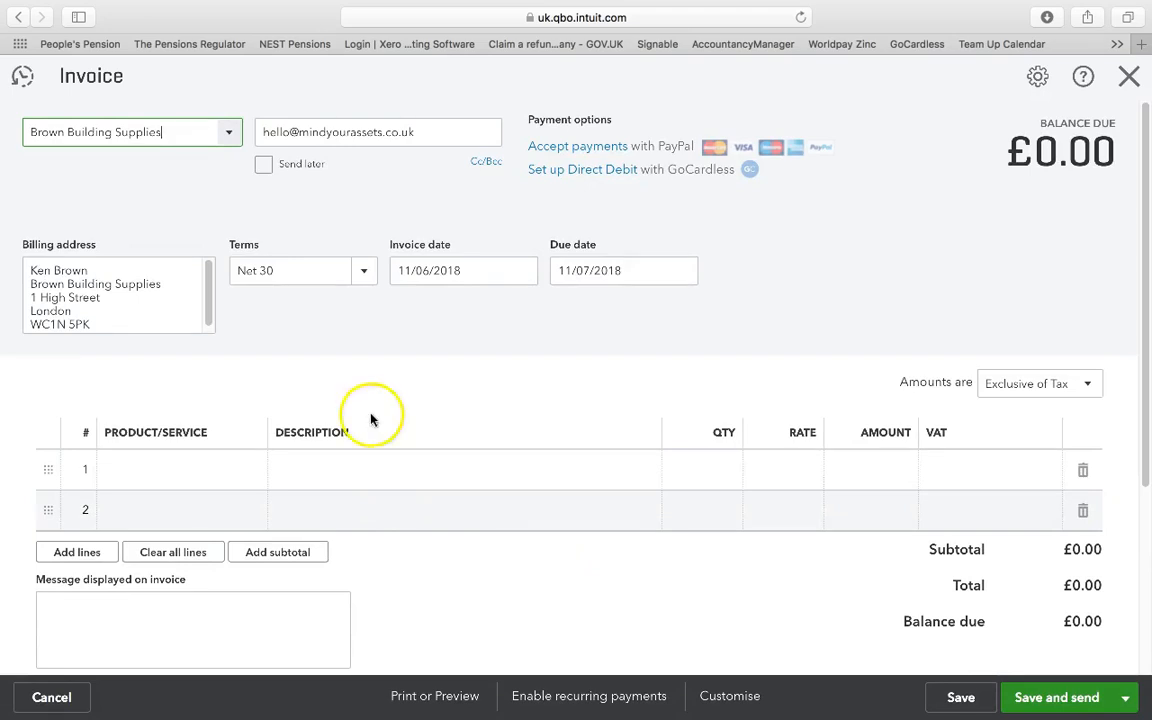
{"action": "left_click", "coordinate": [360, 274]}
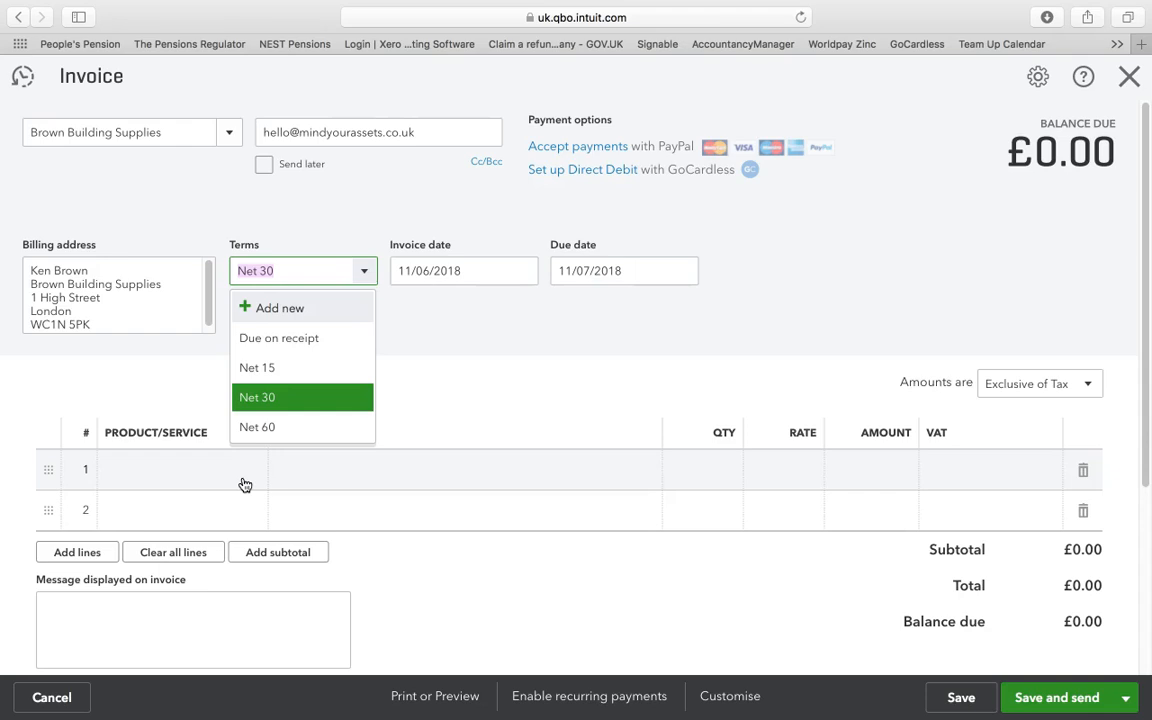
{"action": "left_click", "coordinate": [141, 489]}
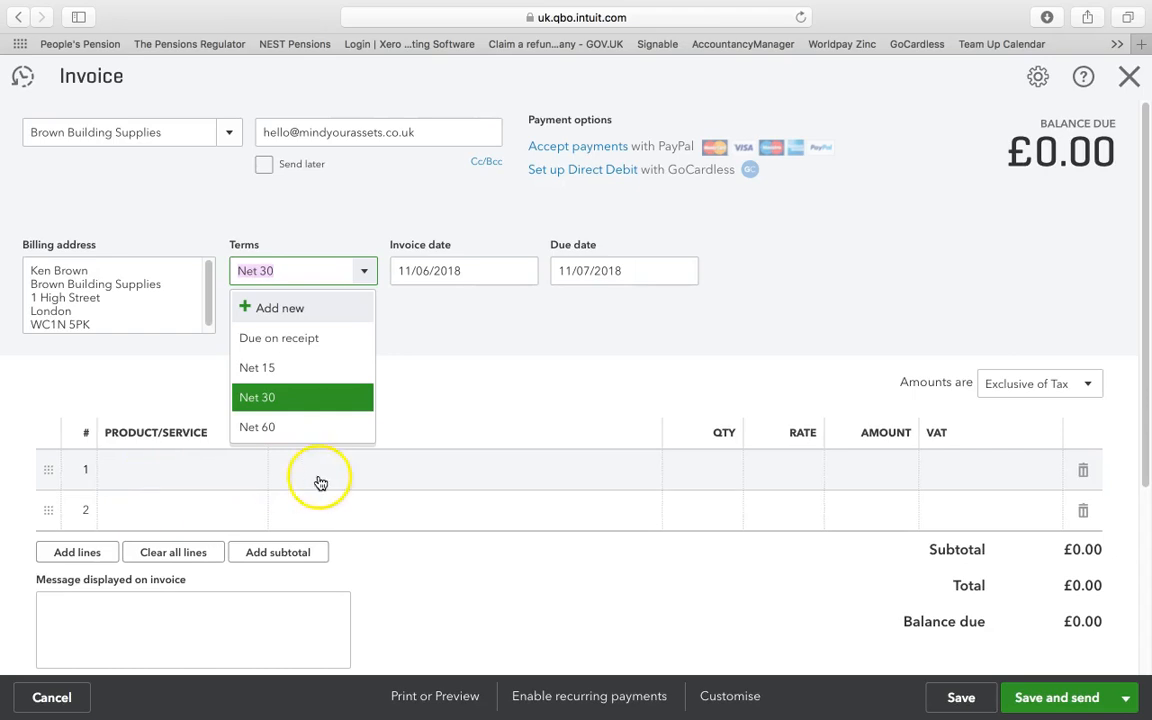
Fill in the first invoice line with description "2 hours work", quantity 2, rate 100 and VAT 20.0% S
{"action": "left_click", "coordinate": [387, 476]}
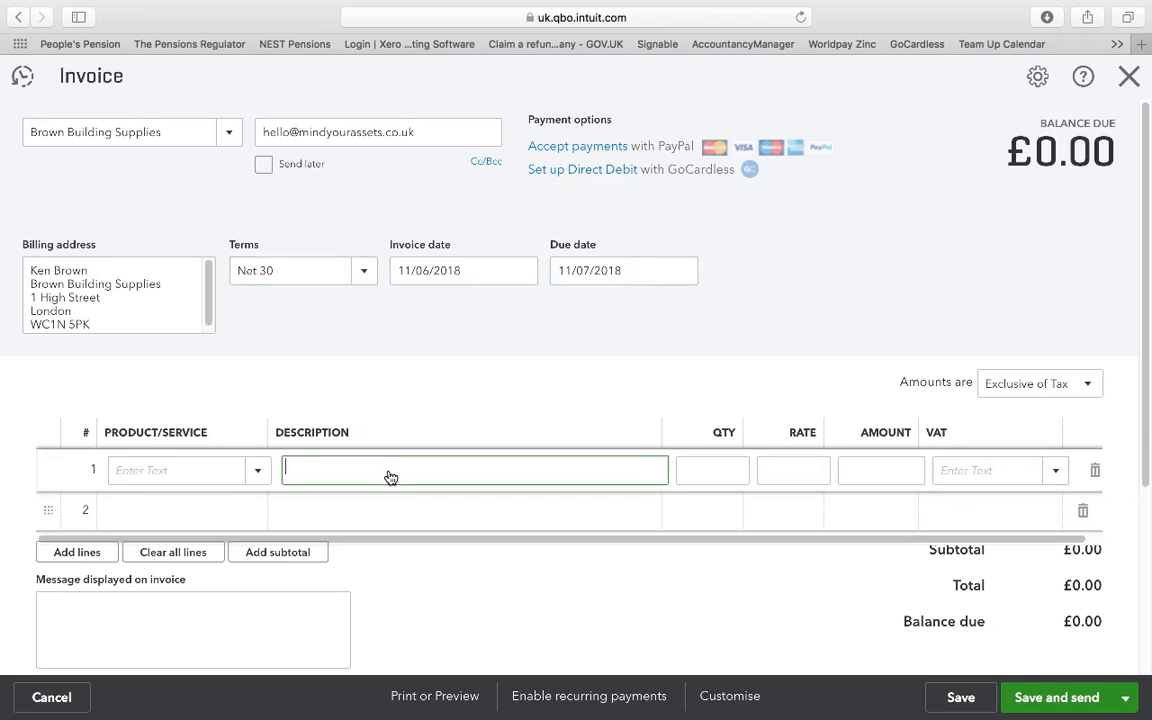
{"action": "type", "text": "2 hours work"}
{"action": "key", "text": "Tab"}
{"action": "type", "text": "2"}
{"action": "key", "text": "Tab"}
{"action": "type", "text": "100"}
{"action": "key", "text": "Tab"}
{"action": "key", "text": "Tab"}
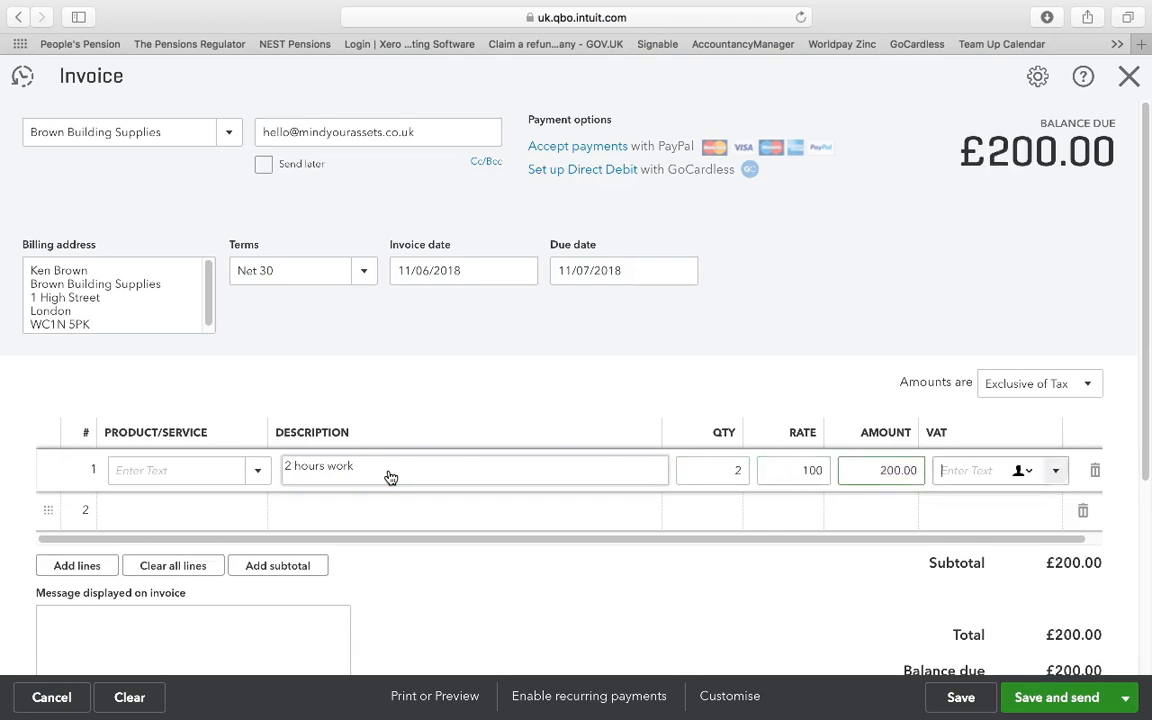
{"action": "type", "text": "2"}
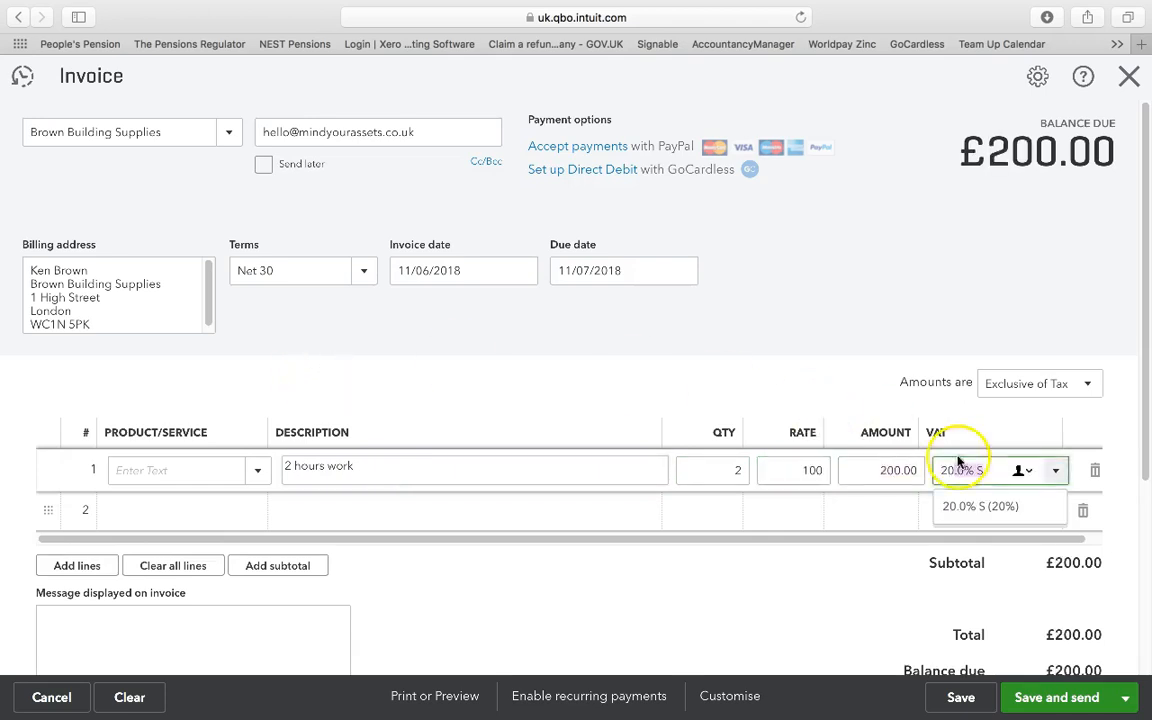
{"action": "left_click", "coordinate": [996, 508]}
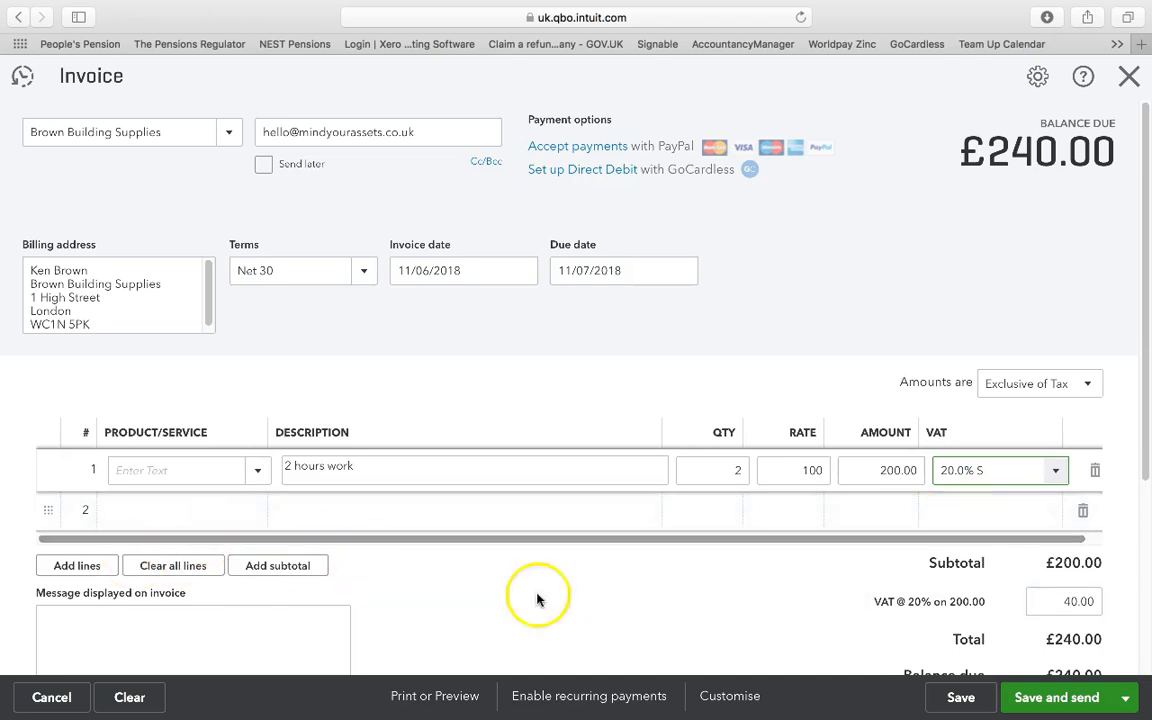
Review the invoice, save it and e-mail it to the customer
{"action": "scroll", "coordinate": [909, 617], "scroll_direction": "down", "scroll_amount": 3}
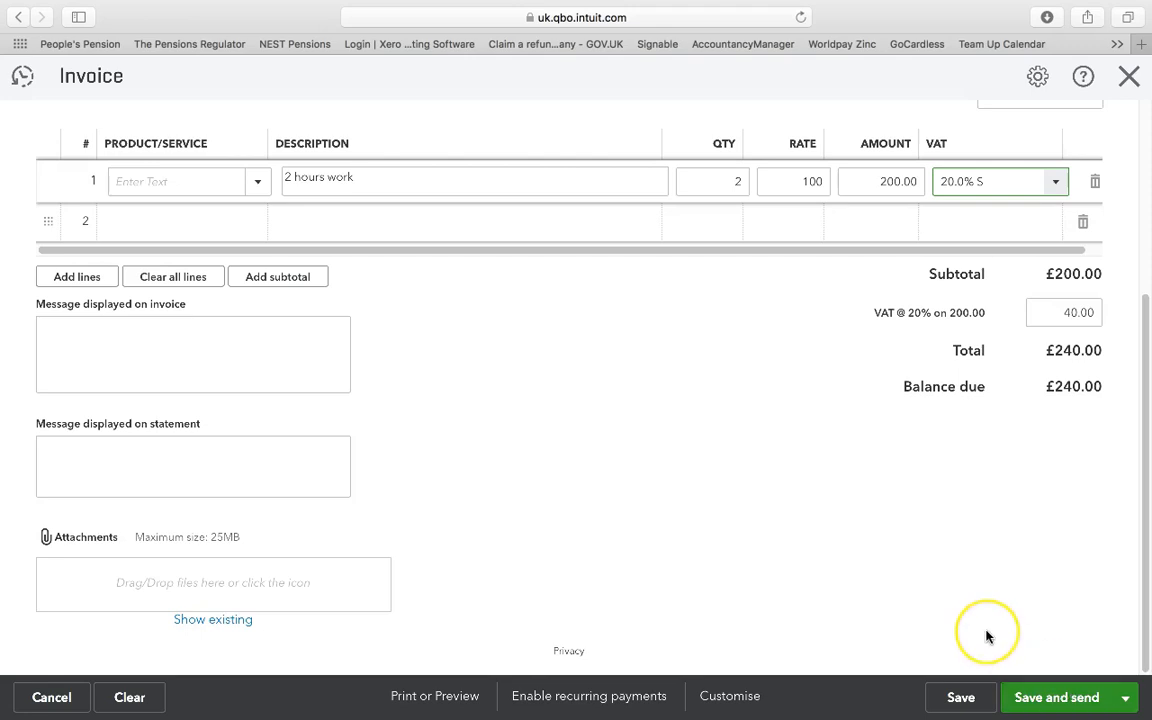
{"action": "scroll", "coordinate": [986, 636], "scroll_direction": "up", "scroll_amount": 5}
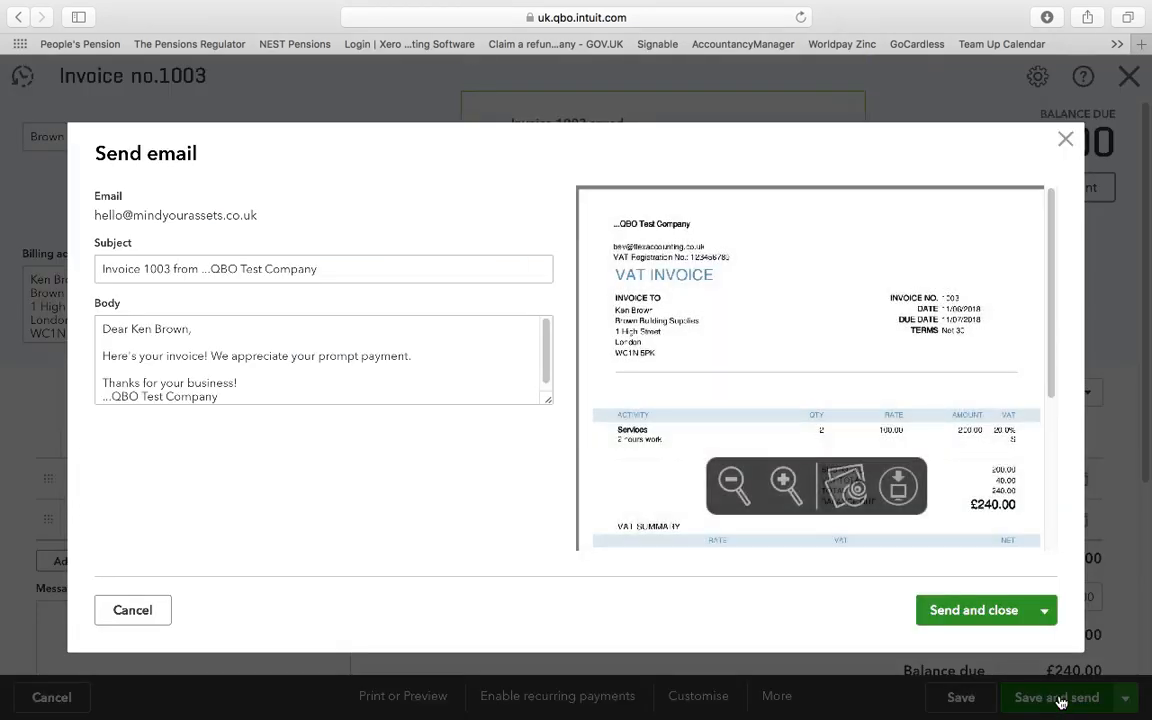
{"action": "left_click", "coordinate": [819, 388]}
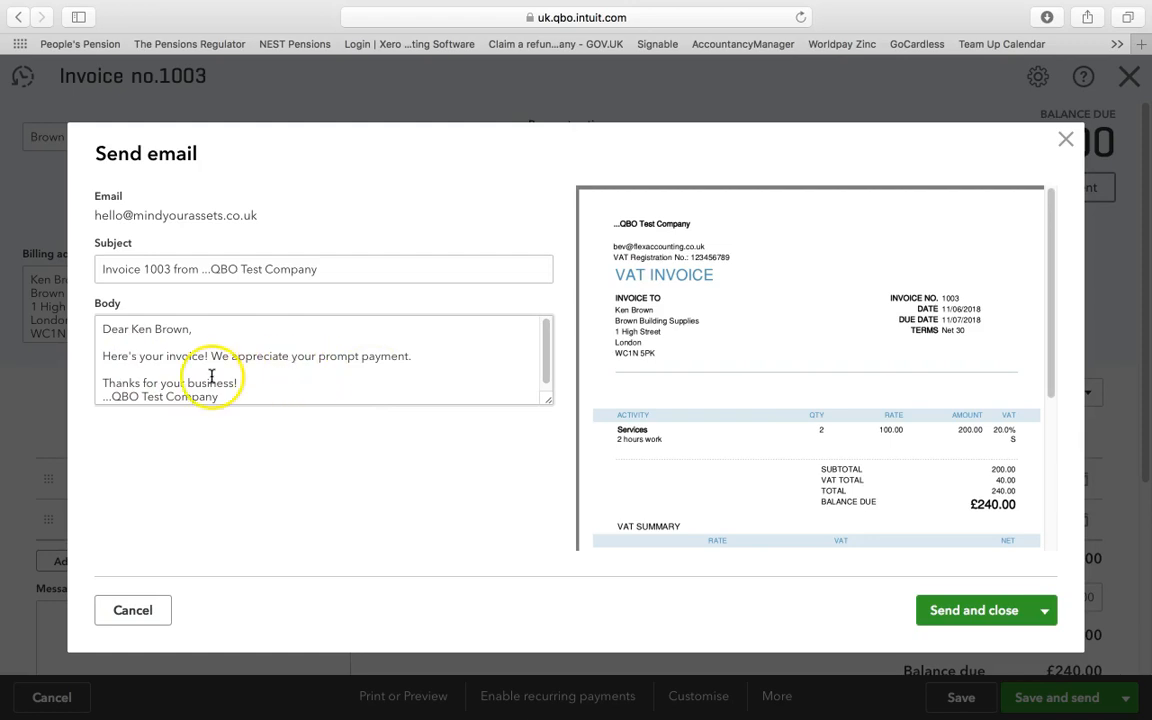
{"action": "left_click", "coordinate": [974, 610]}
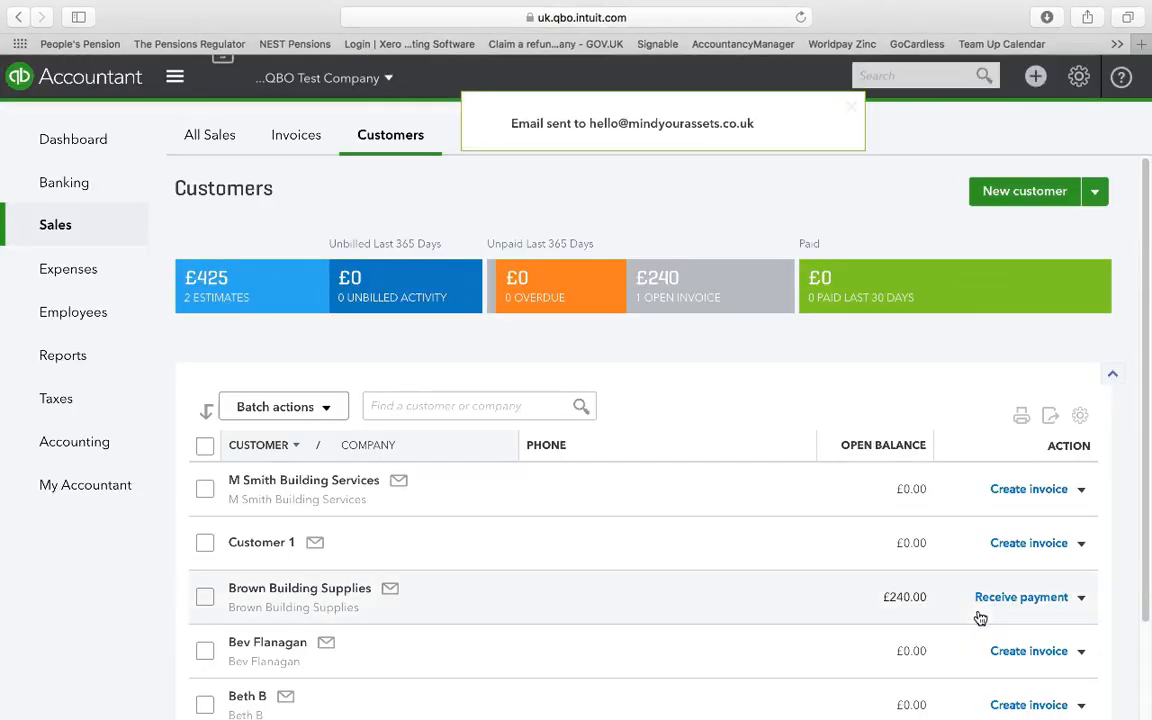
Open the sent invoice from the transaction list of Brown Building Supplies
{"action": "left_click", "coordinate": [746, 134]}
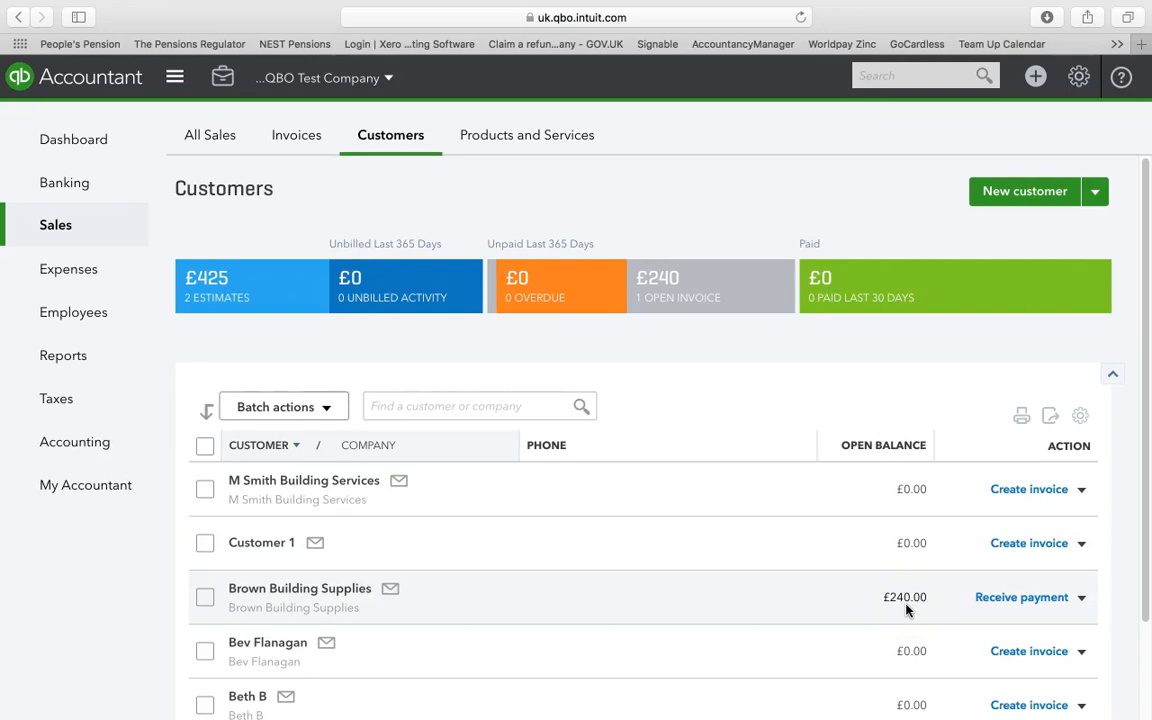
{"action": "left_click", "coordinate": [350, 590]}
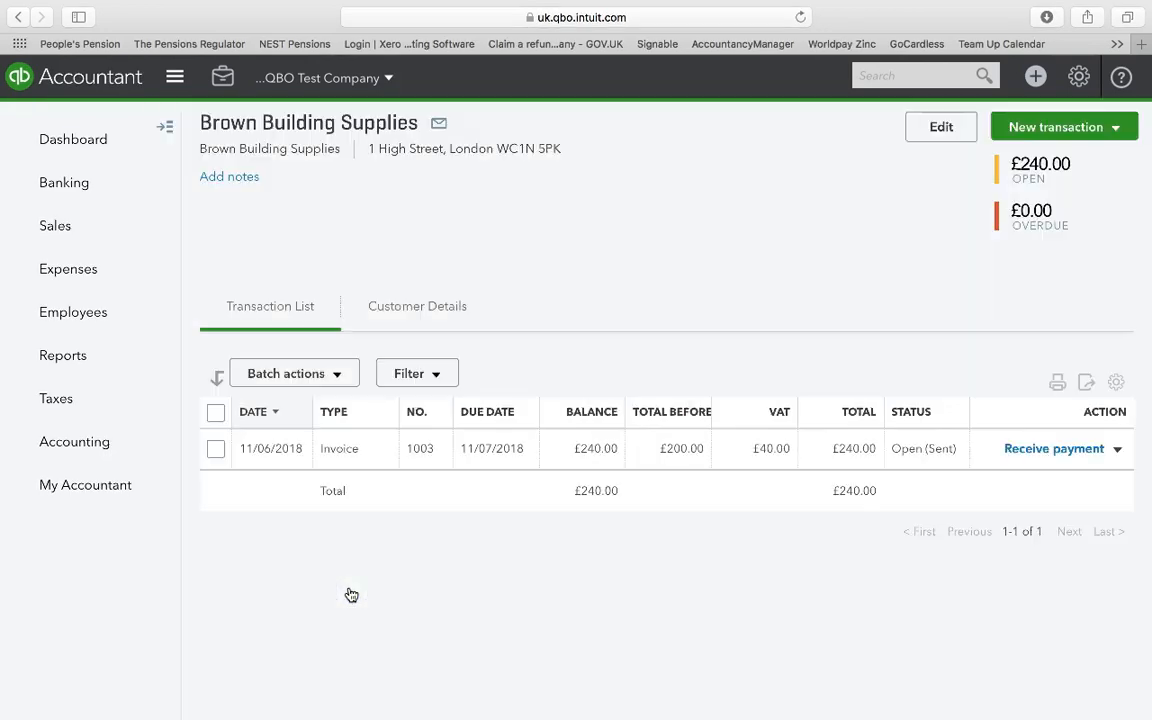
{"action": "left_click", "coordinate": [713, 461]}
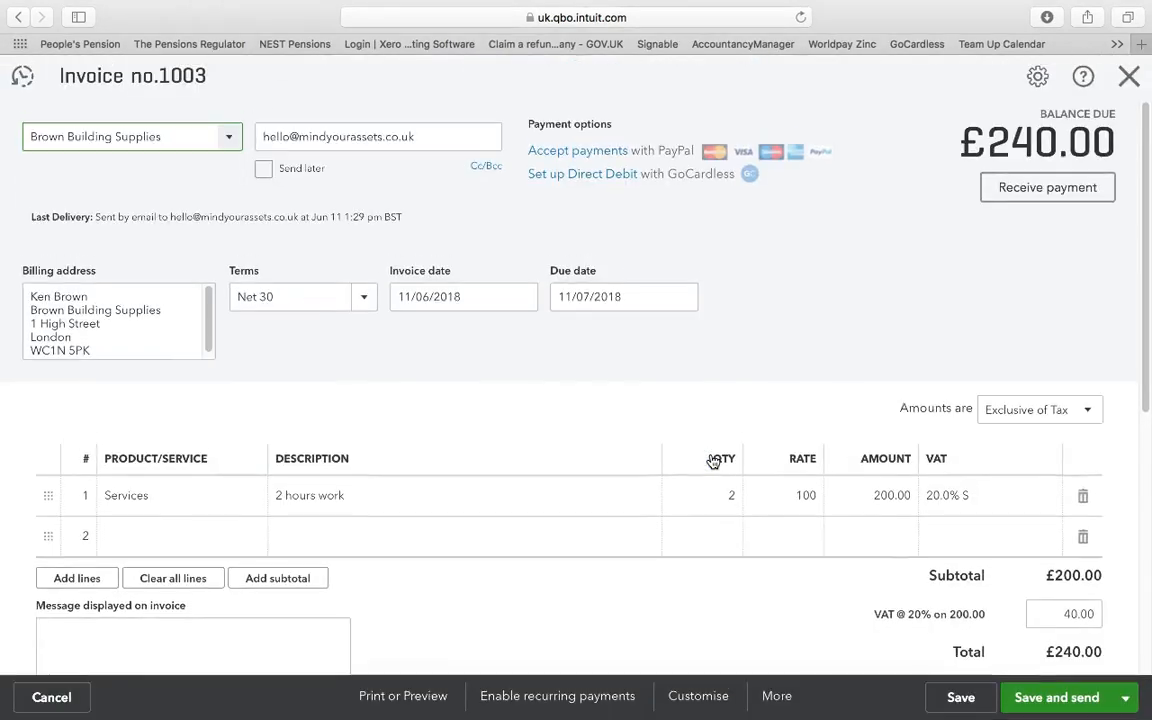